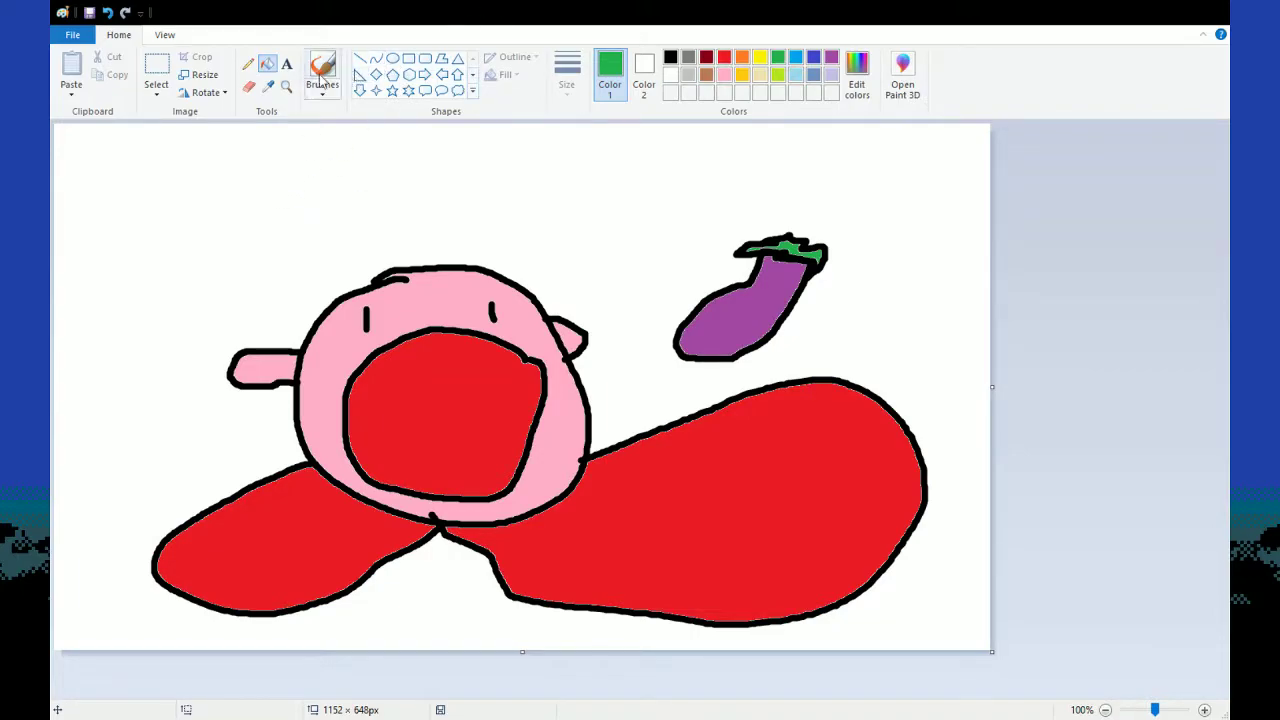
Hand-letter 'YUM' in black brush strokes above the pink character's head
click(320, 70)
click(670, 57)
drag(452, 155, 467, 200)
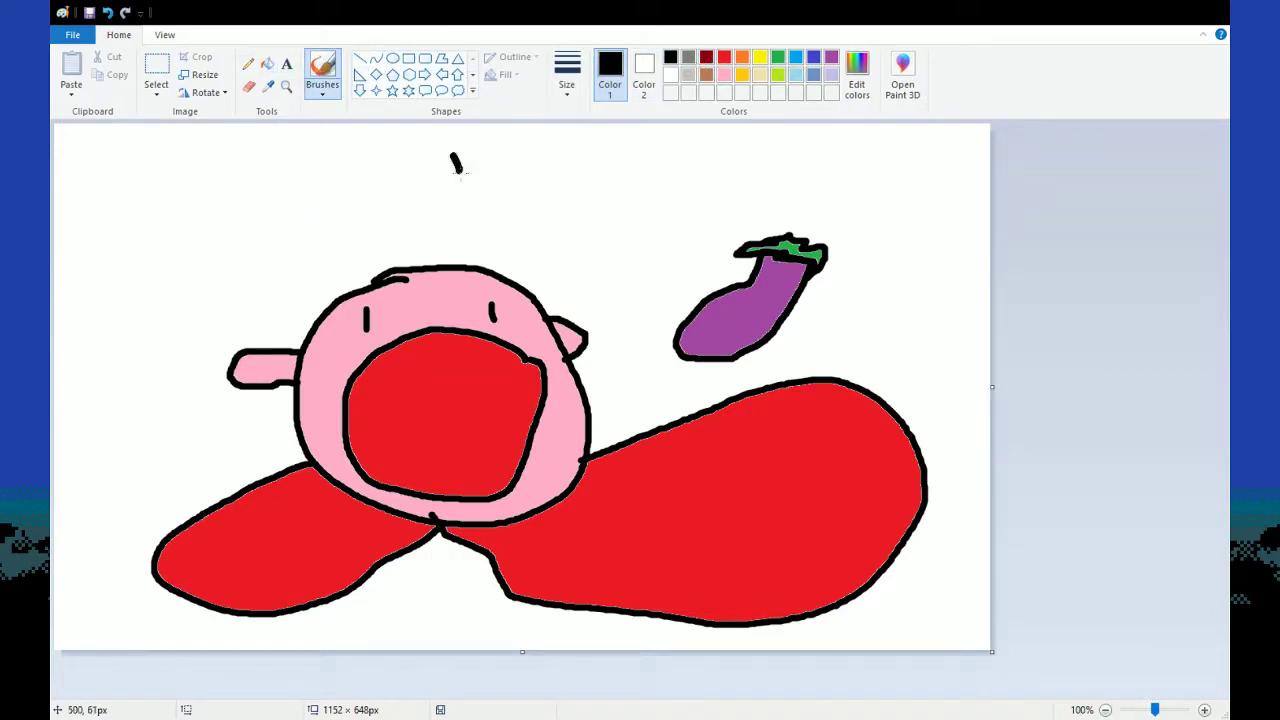
drag(512, 160, 455, 268)
drag(510, 185, 600, 185)
mouse_move(615, 188)
mouse_down()
mouse_move(713, 156)
mouse_move(716, 290)
mouse_up()
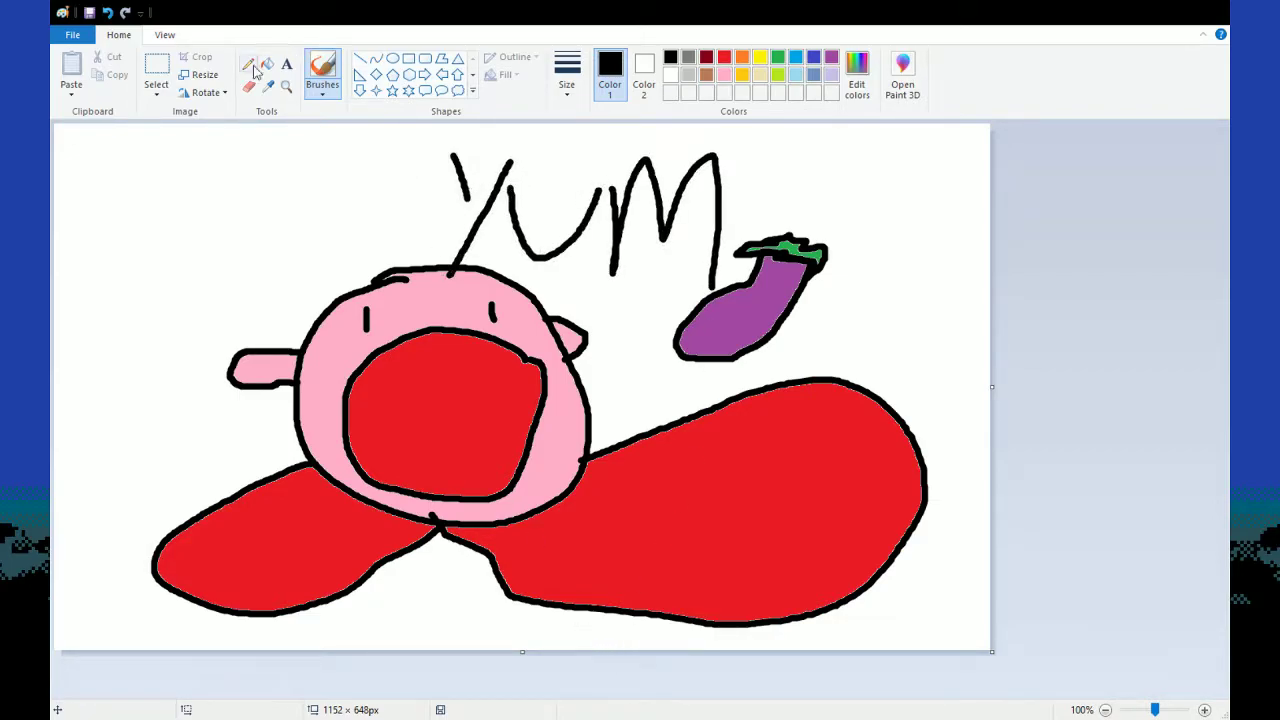
click(156, 66)
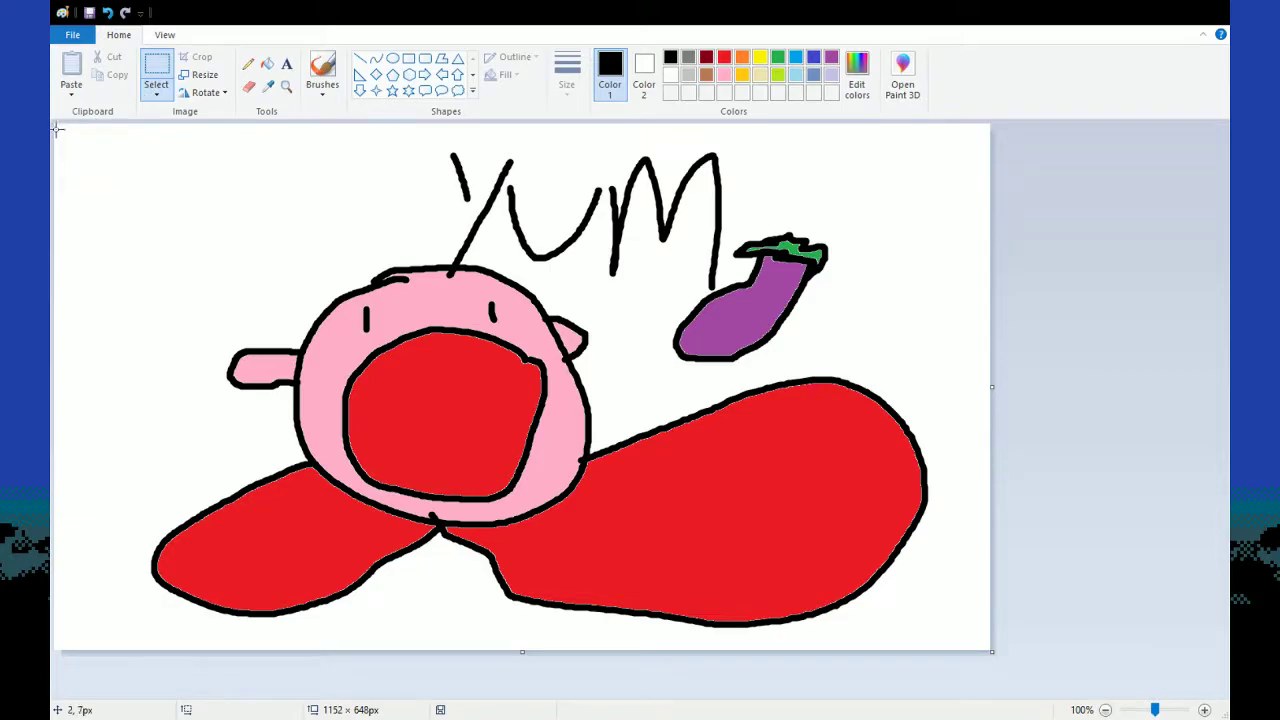
Select the whole drawing area and delete it, leaving blank white canvas
drag(56, 124, 991, 651)
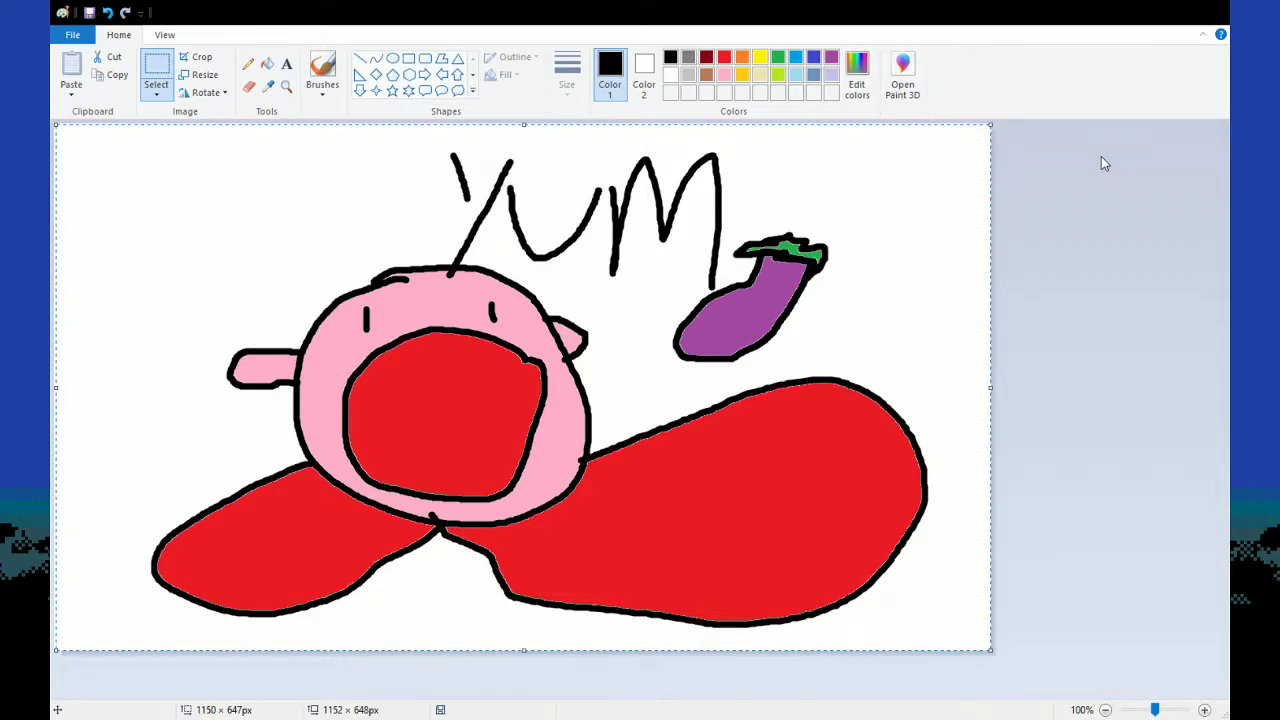
key(Delete)
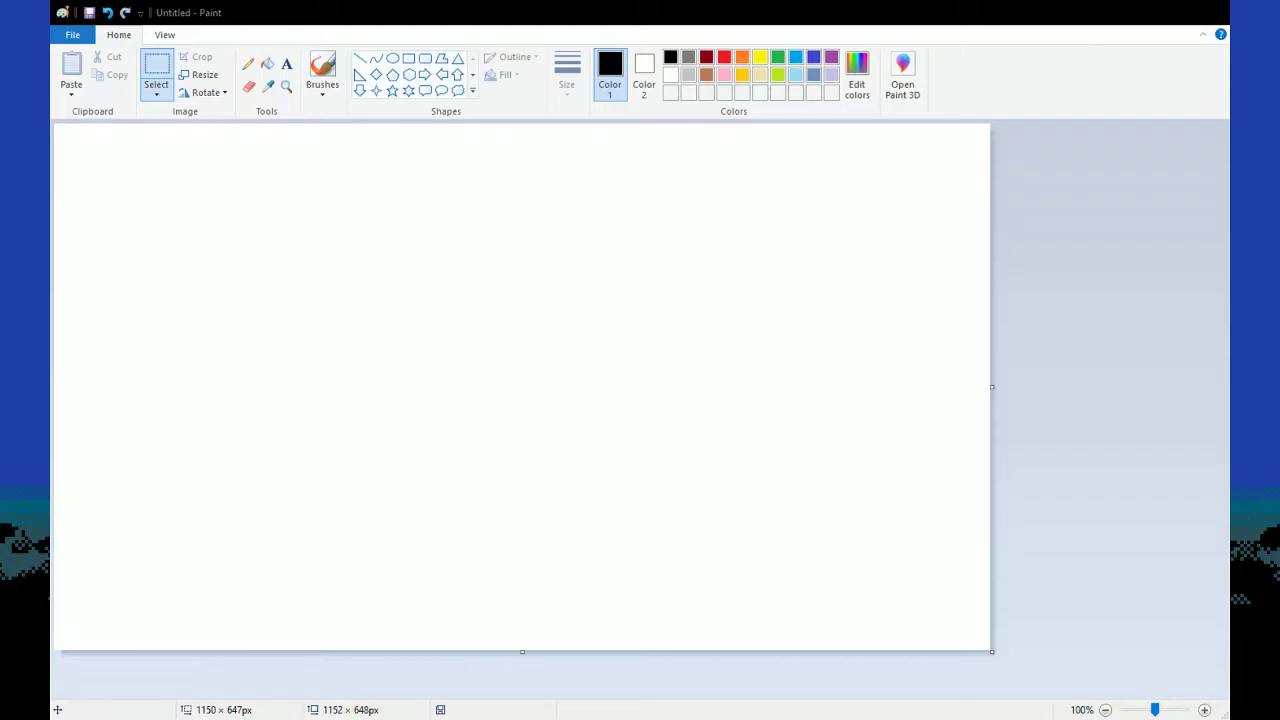
Paint a black circle for the head, undoing and redrawing the first attempt
click(322, 70)
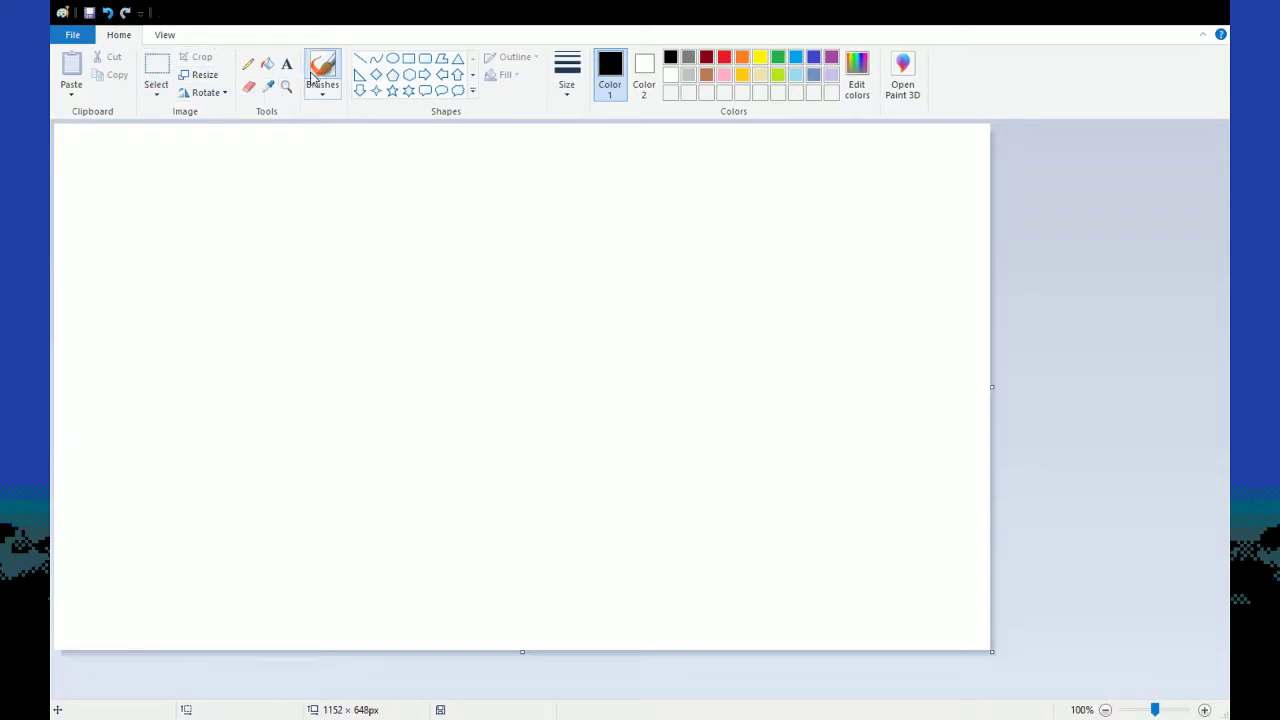
drag(402, 284, 396, 290)
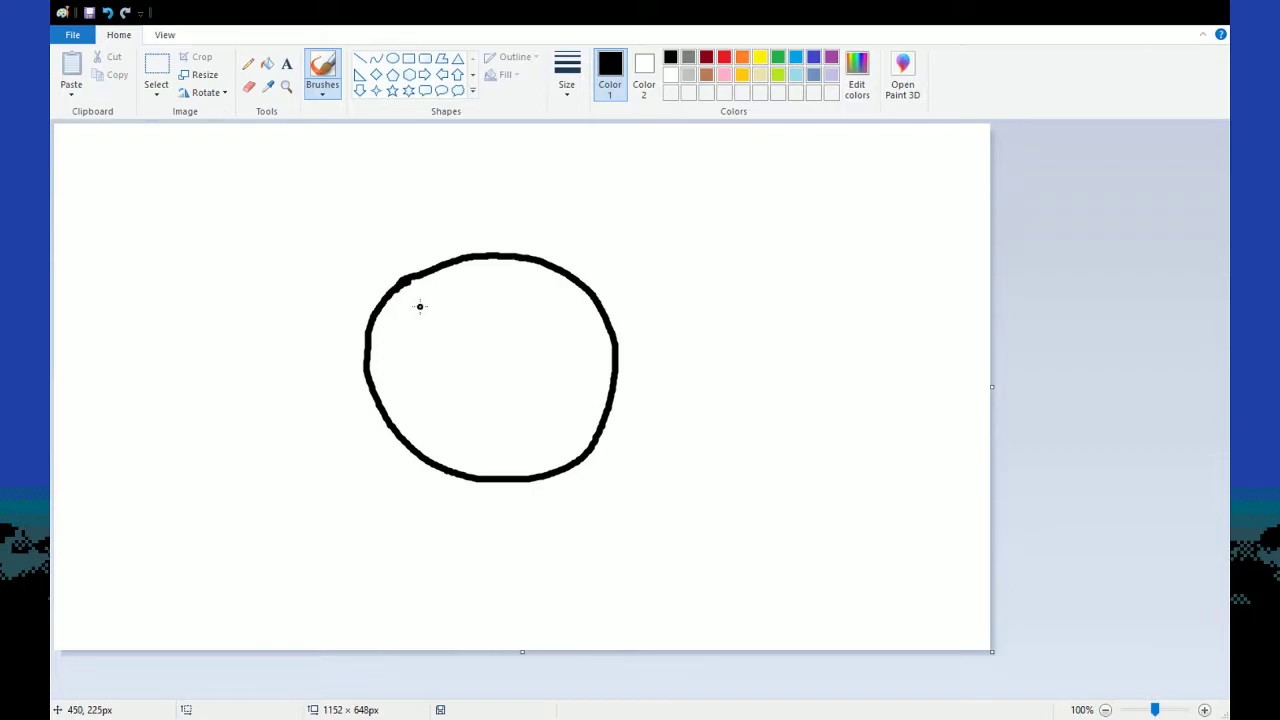
key(ctrl+z)
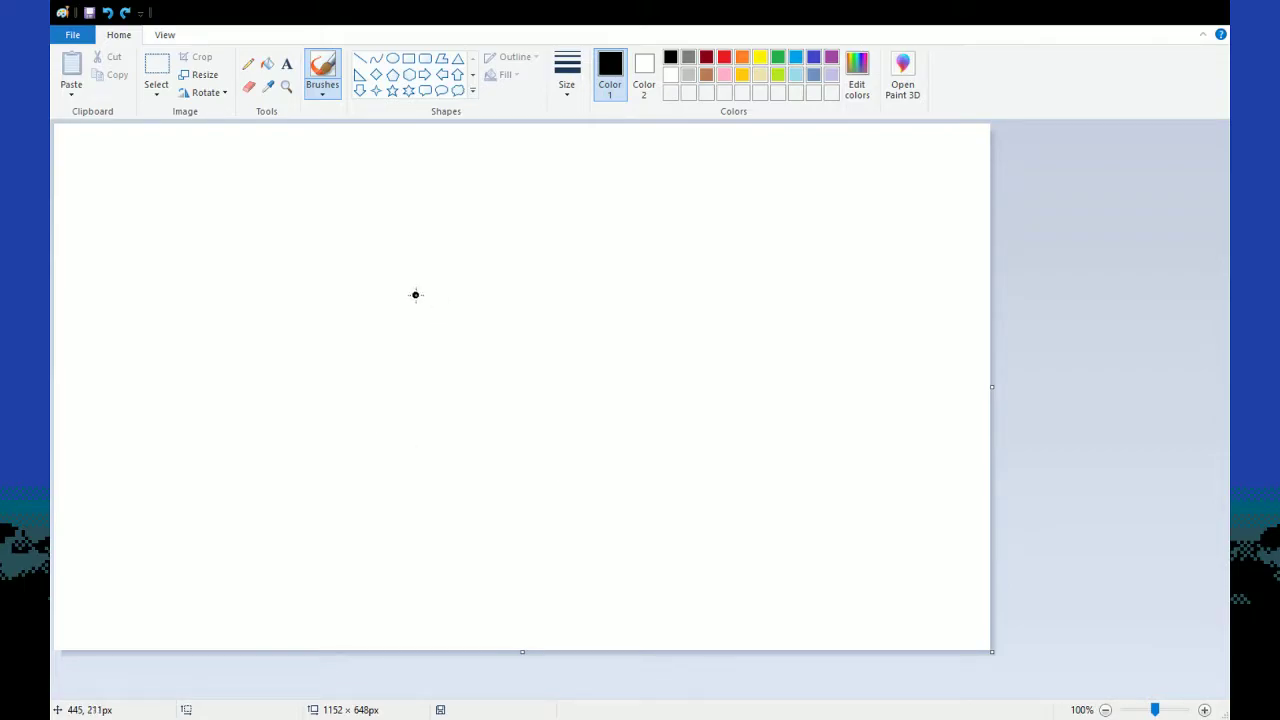
mouse_move(415, 292)
mouse_down()
mouse_move(402, 289)
mouse_move(405, 352)
mouse_move(437, 320)
mouse_move(398, 312)
mouse_move(396, 330)
mouse_move(452, 339)
mouse_move(492, 340)
mouse_move(497, 322)
mouse_move(520, 355)
mouse_move(524, 324)
mouse_move(498, 322)
mouse_up()
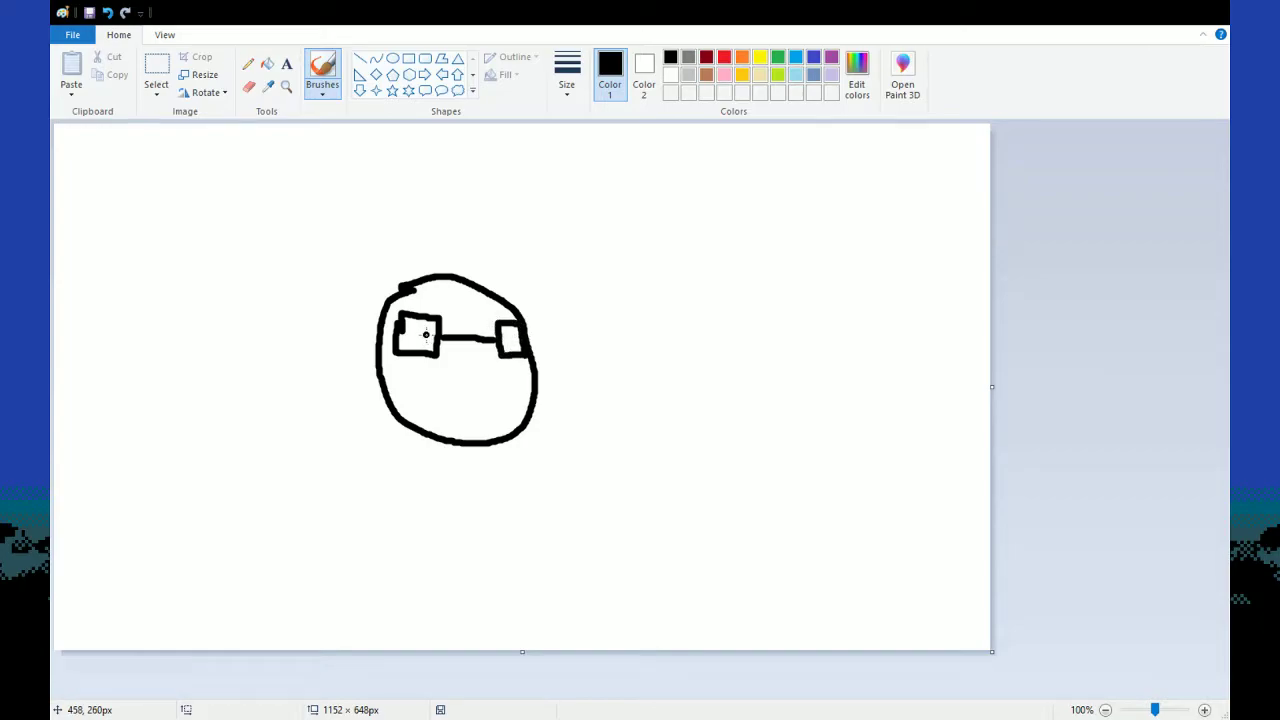
Add an eye in the left lens, a nose and a baseball cap
drag(410, 334, 431, 334)
mouse_move(450, 350)
mouse_down()
mouse_move(487, 380)
mouse_move(487, 346)
mouse_up()
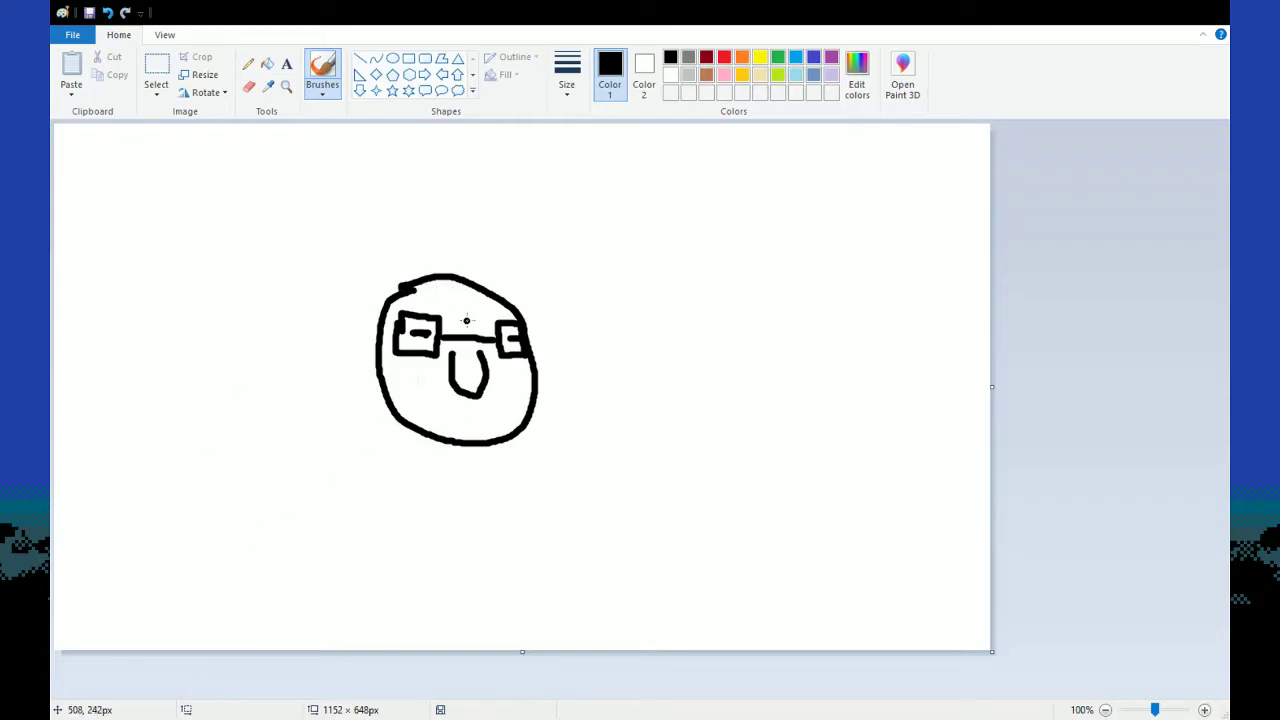
mouse_move(384, 315)
mouse_down()
mouse_move(522, 288)
mouse_move(382, 312)
mouse_up()
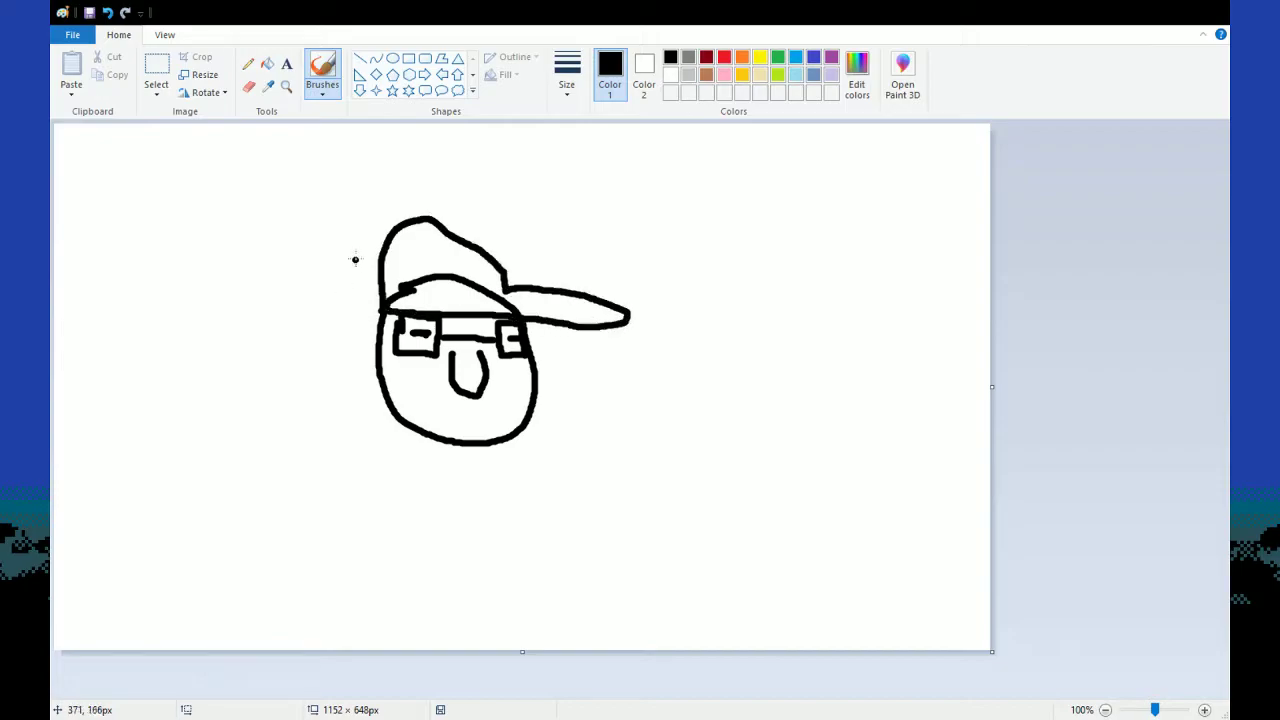
ctrl+scroll(462, 242, up, 1)
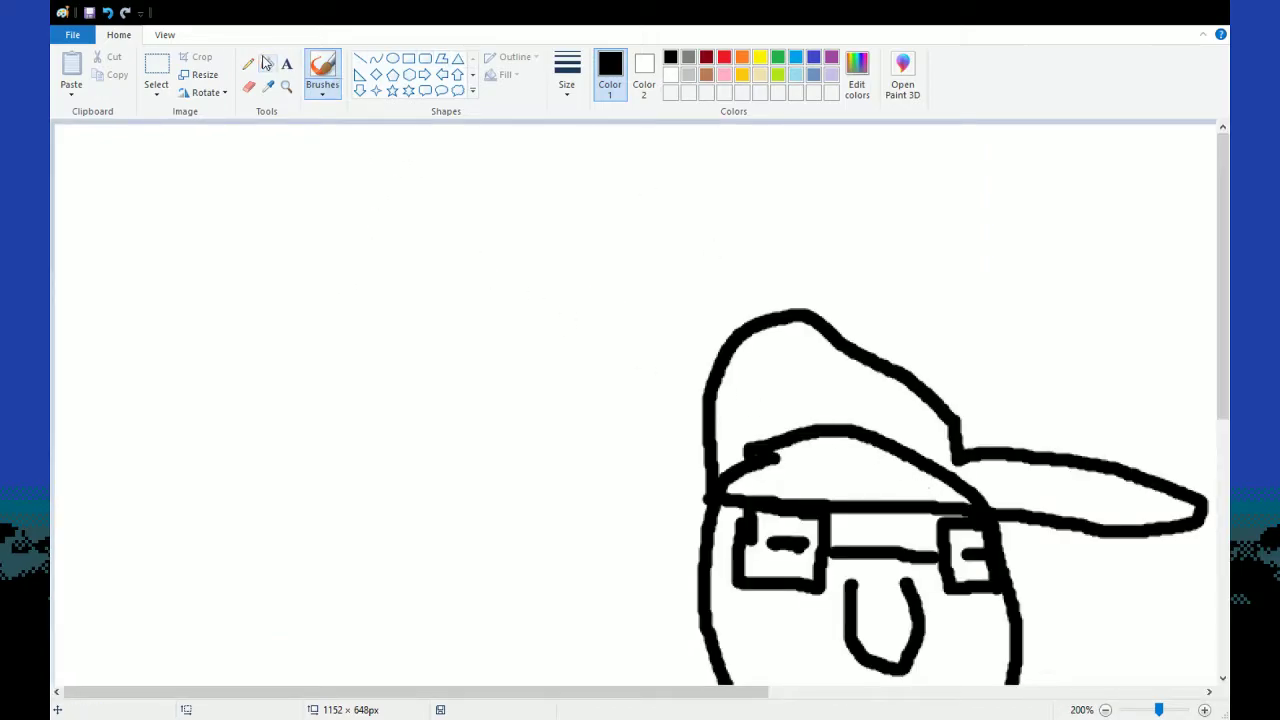
Erase the stray head line inside the cap, then return to the brush
click(249, 86)
mouse_move(982, 496)
mouse_down()
mouse_move(886, 443)
mouse_move(781, 432)
mouse_move(783, 446)
mouse_move(726, 477)
mouse_up()
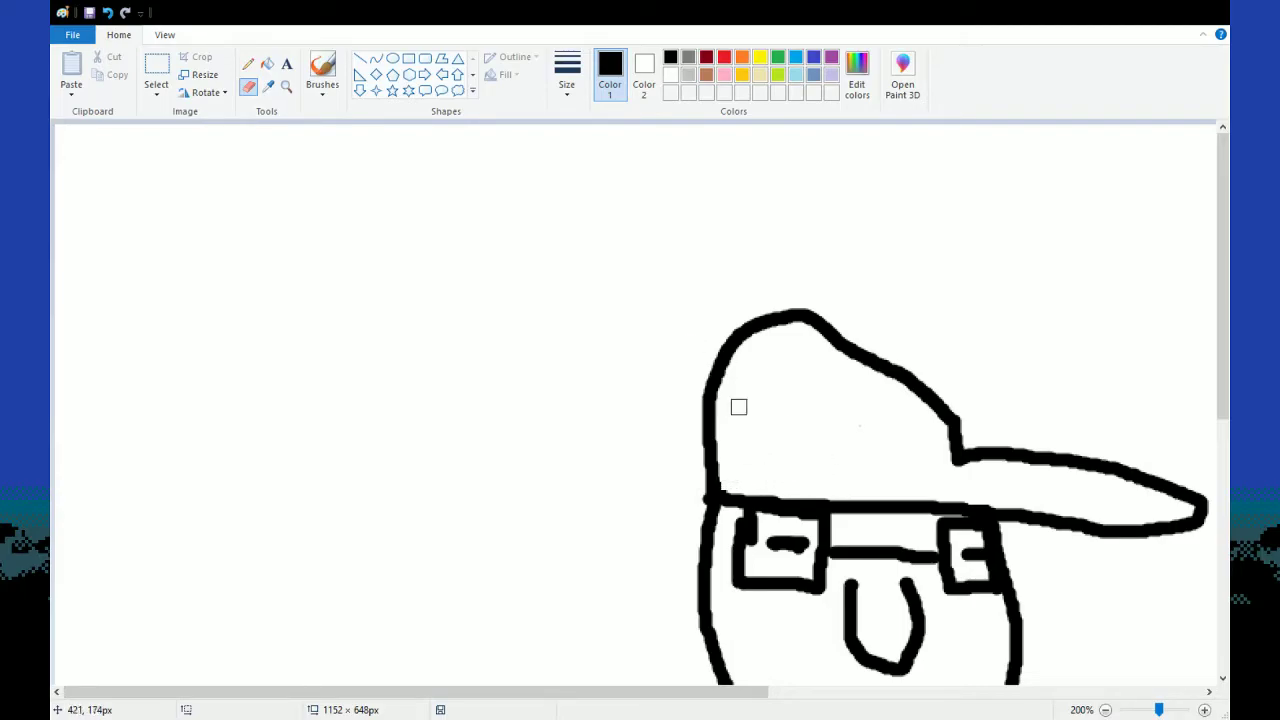
ctrl+scroll(737, 403, down, 1)
click(322, 66)
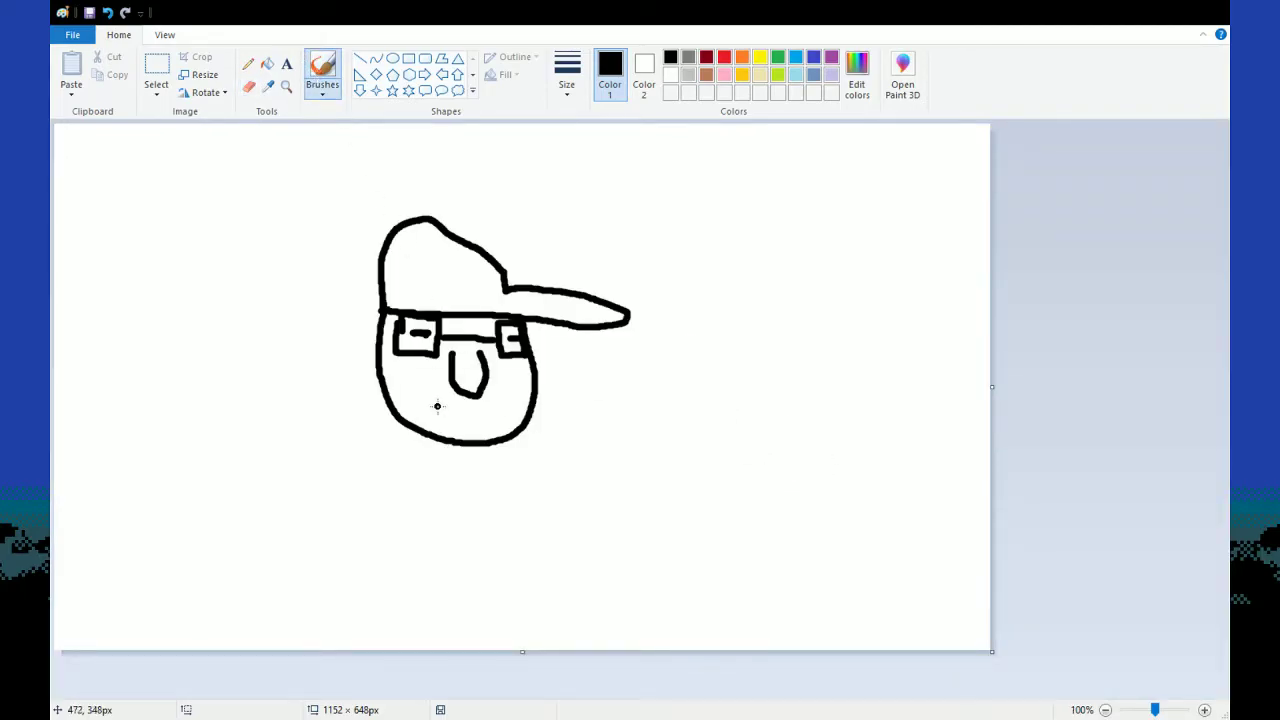
ctrl+scroll(502, 409, up, 1)
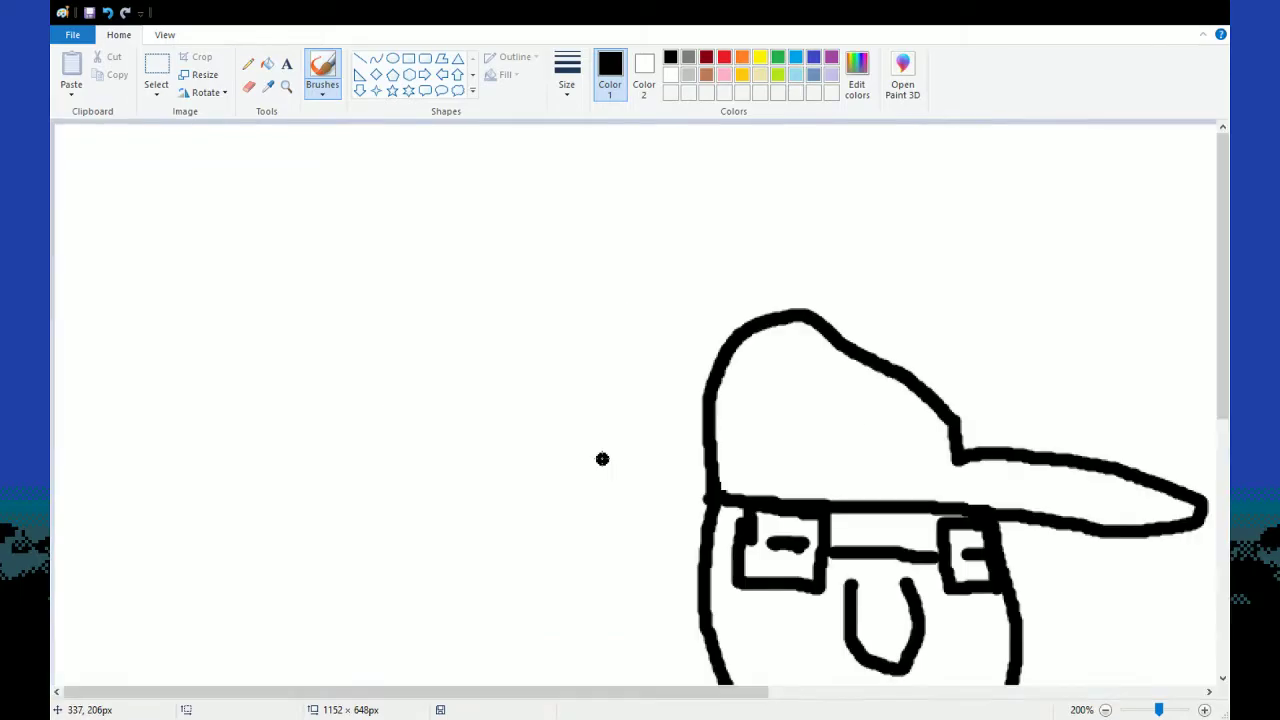
scroll(620, 460, down, 3)
drag(696, 688, 880, 665)
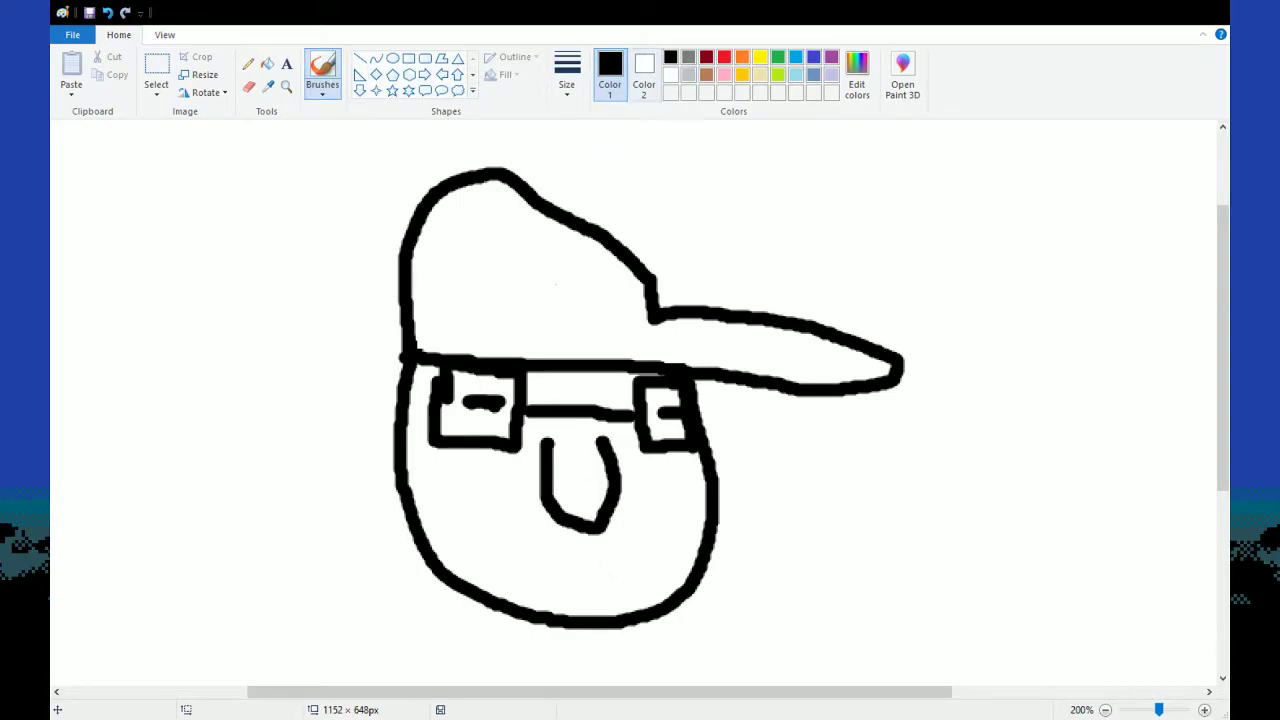
Paint a sweeping curve under the chin, redoing it three times before keeping it
drag(370, 465, 968, 552)
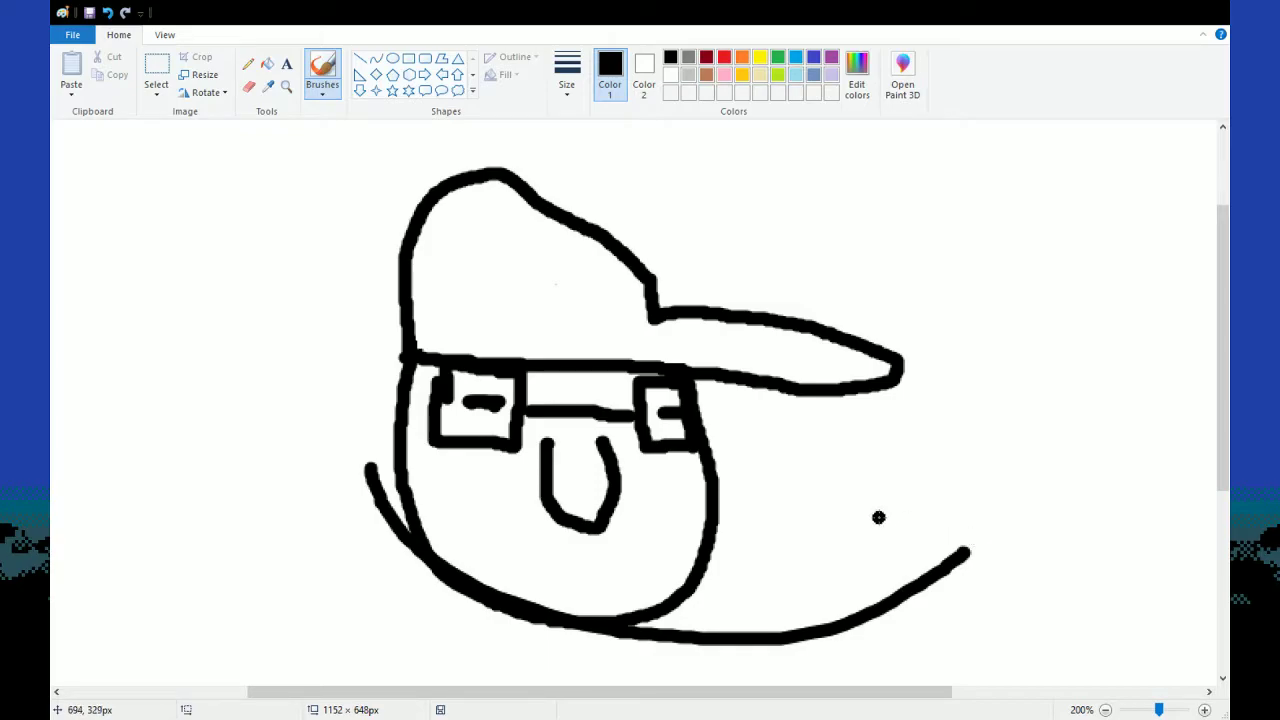
key(ctrl+z)
drag(343, 443, 1194, 646)
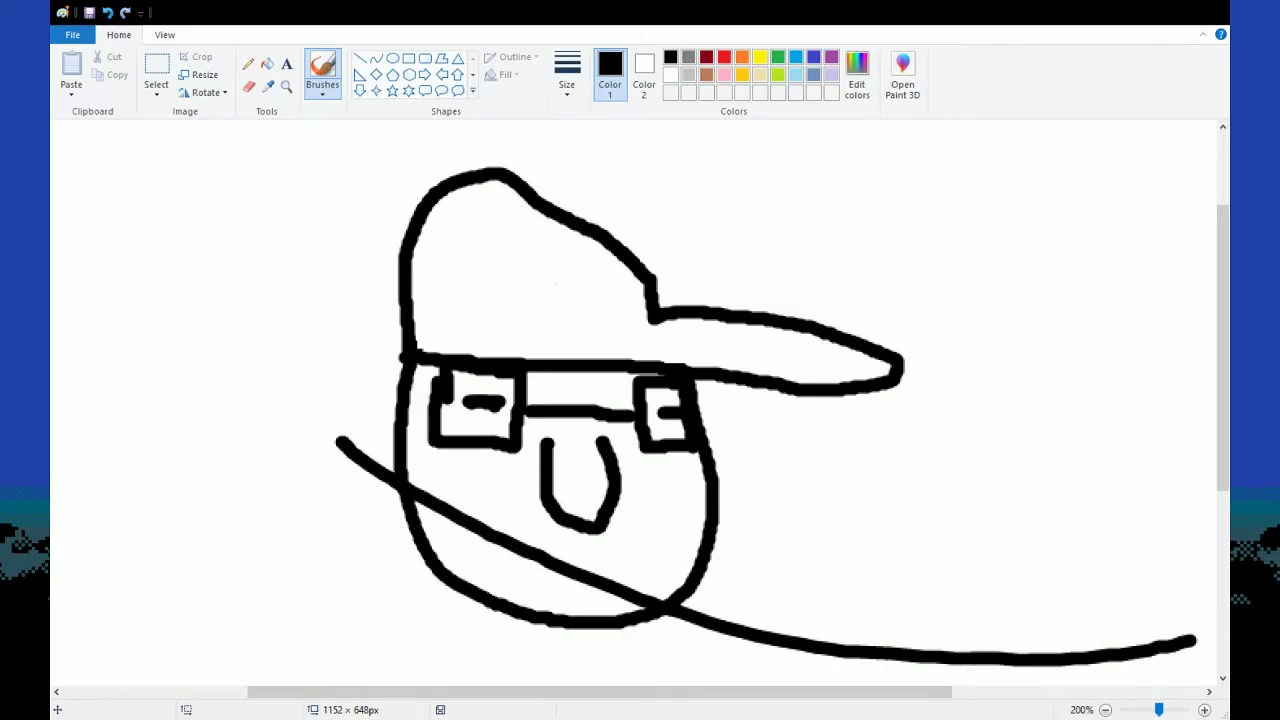
key(ctrl+z)
mouse_move(780, 468)
mouse_down()
mouse_move(588, 572)
mouse_move(263, 537)
mouse_up()
key(ctrl+z)
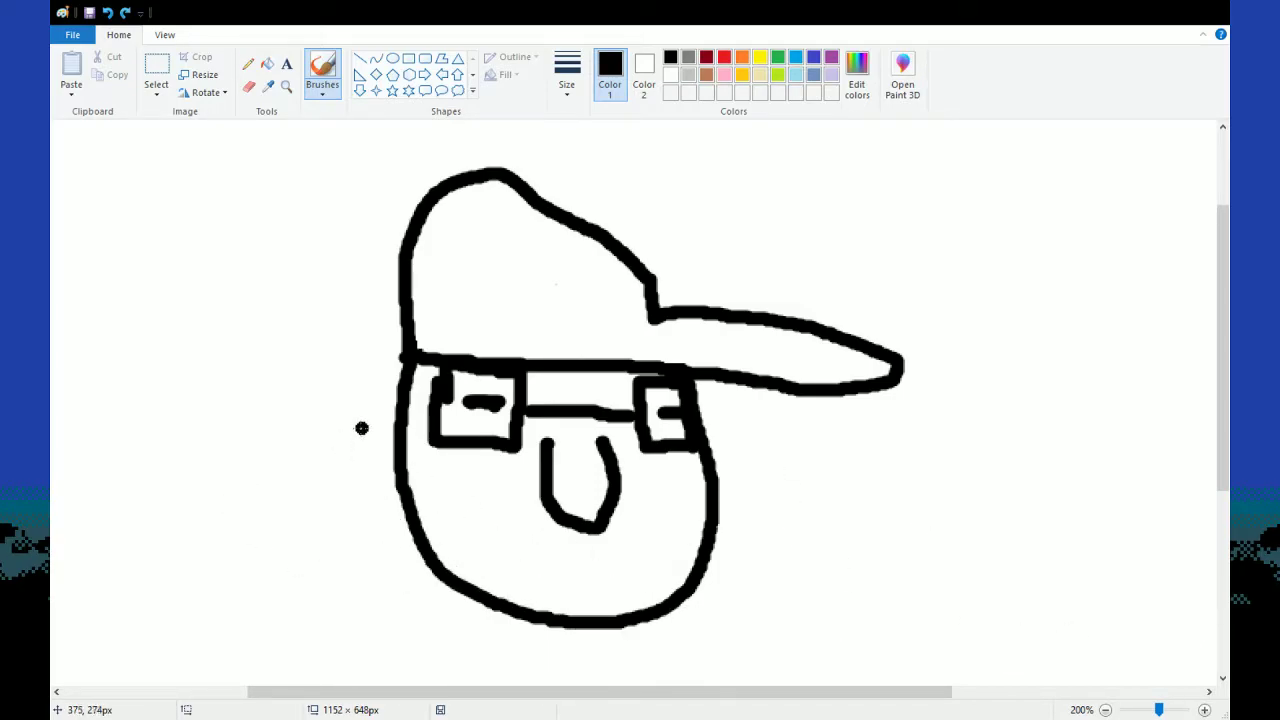
drag(360, 430, 980, 542)
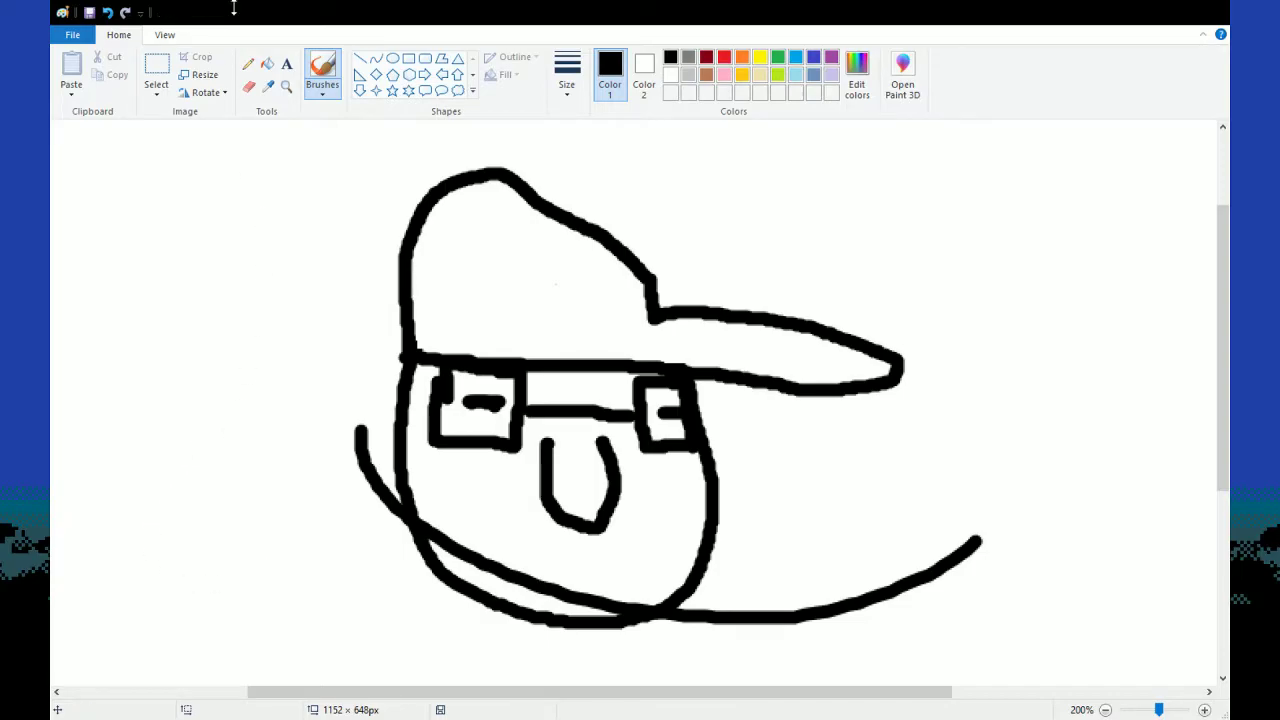
Select a rectangle around the cap-wearing face and delete it
click(155, 68)
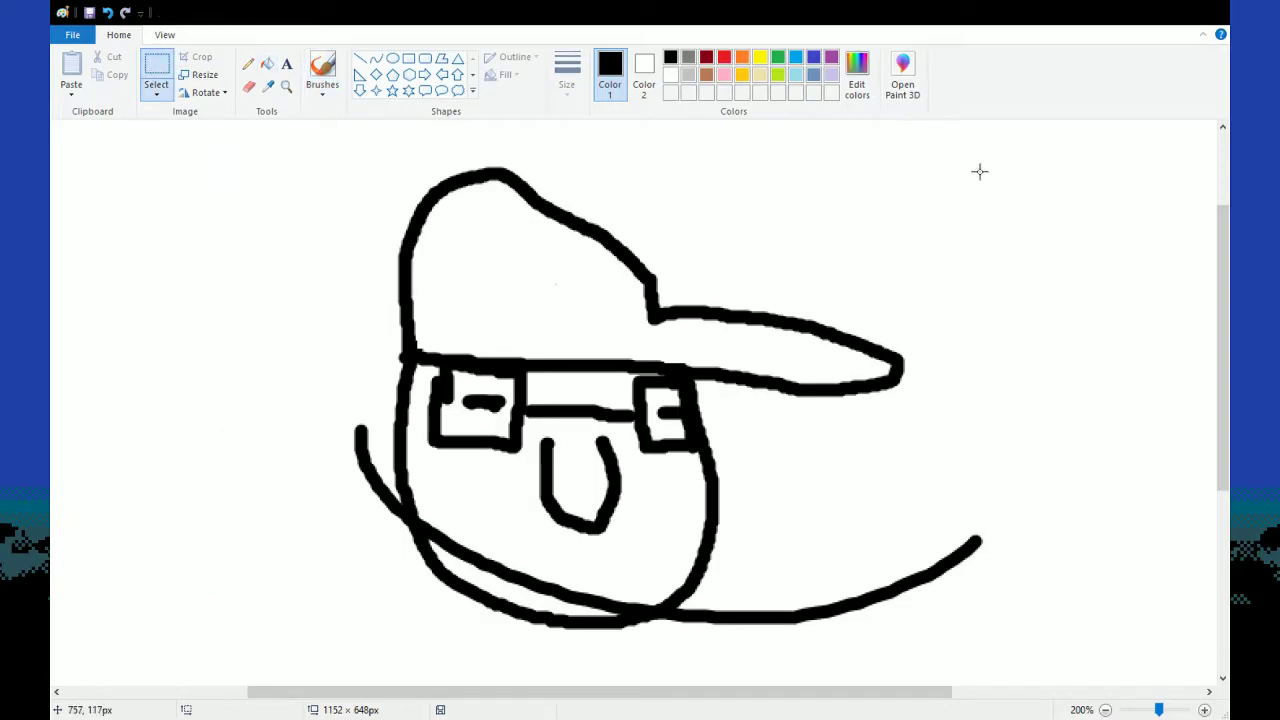
drag(1013, 146, 226, 640)
key(Delete)
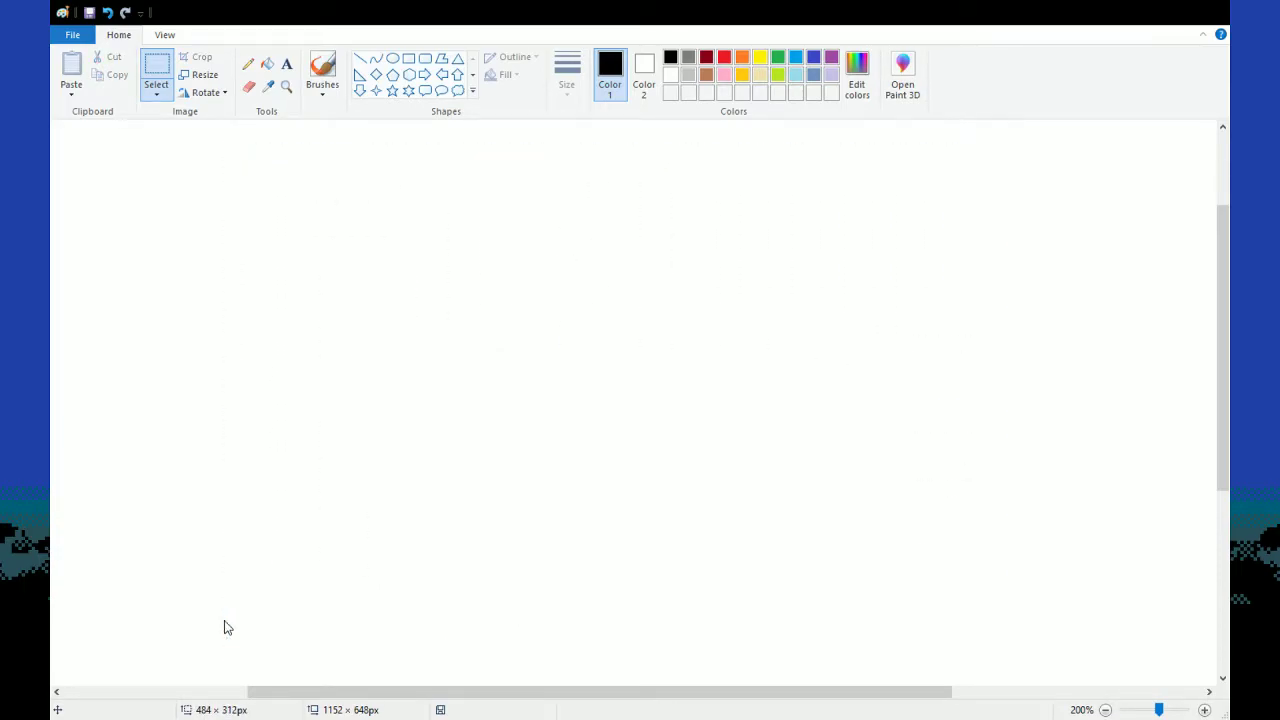